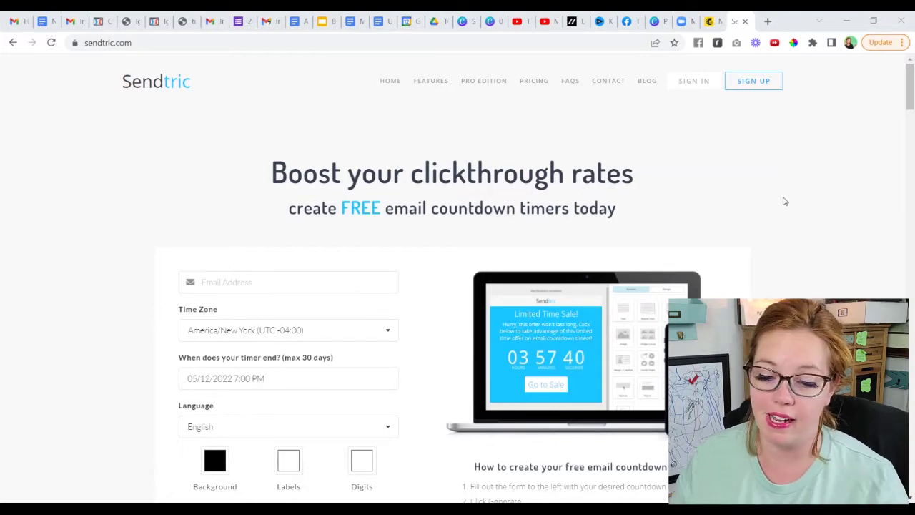
- Set the countdown timer to end on 05/14/2022 at 8:30 PM
scroll(610, 227, down, 3)
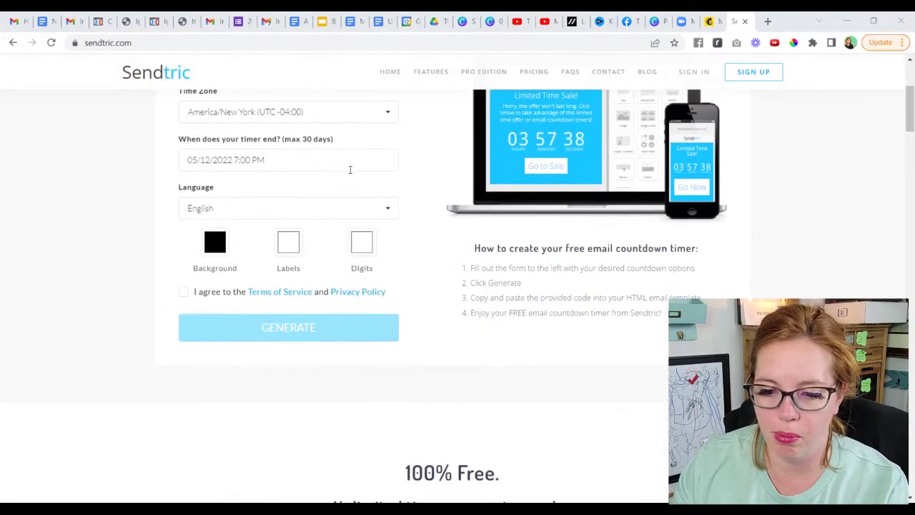
scroll(360, 178, up, 1)
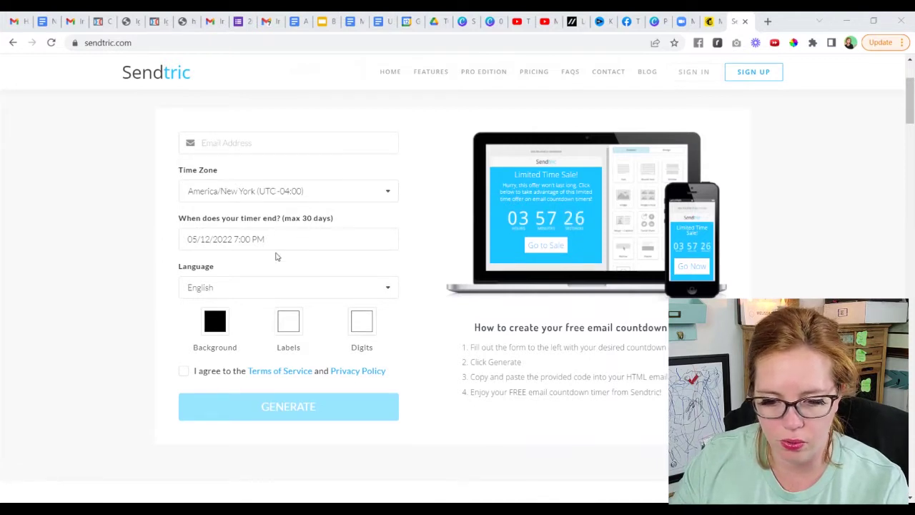
click(240, 241)
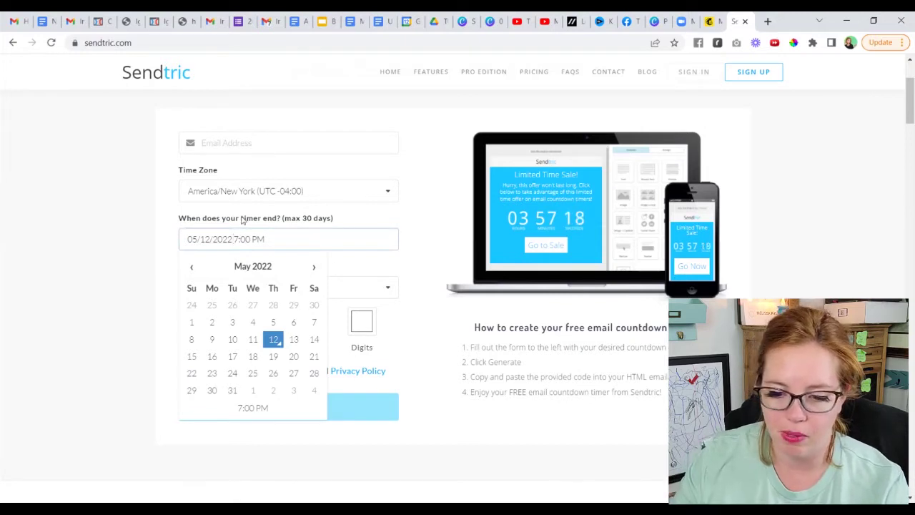
click(314, 339)
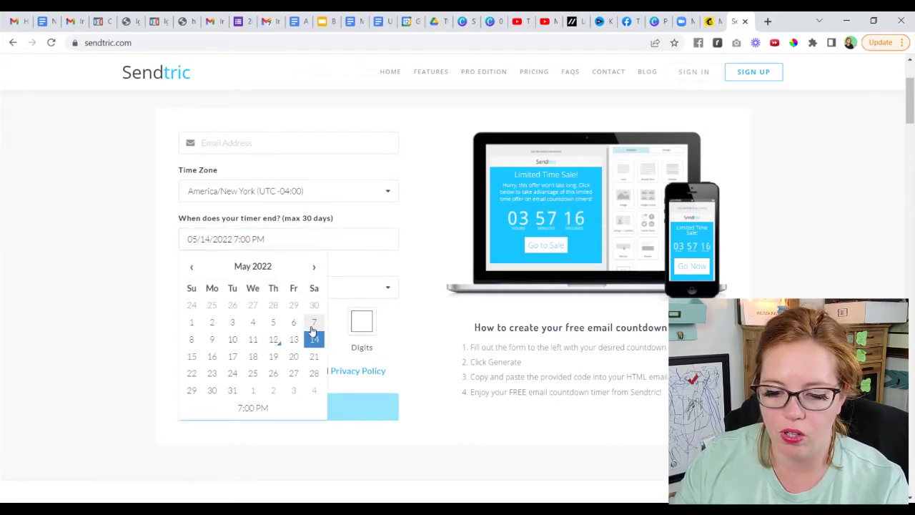
click(272, 413)
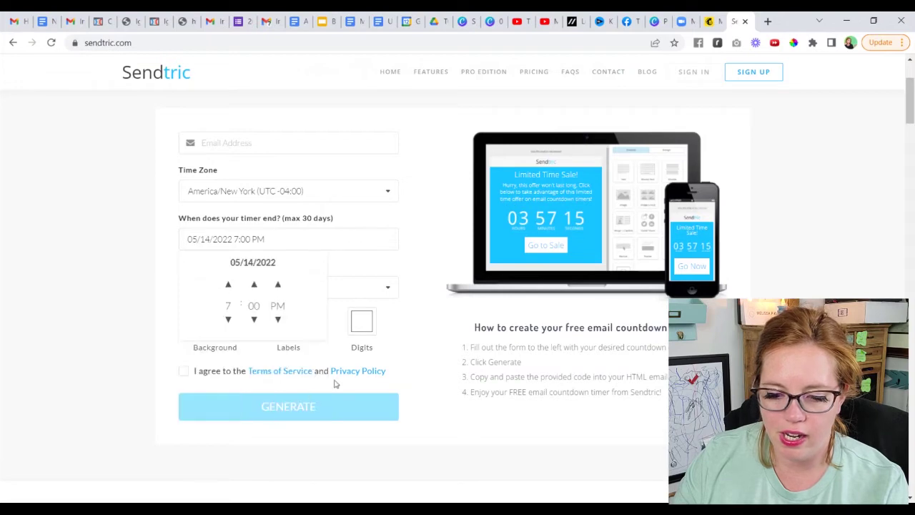
click(228, 284)
click(254, 319)
click(253, 319)
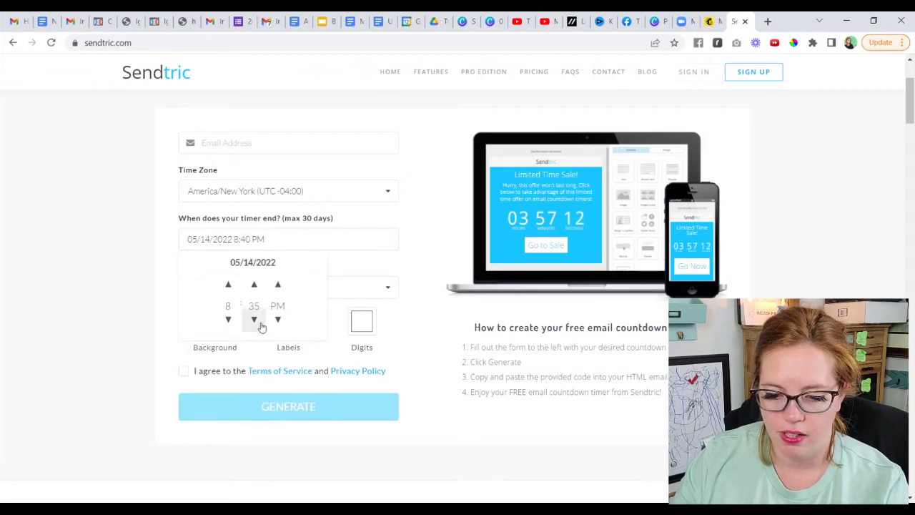
click(254, 318)
click(140, 303)
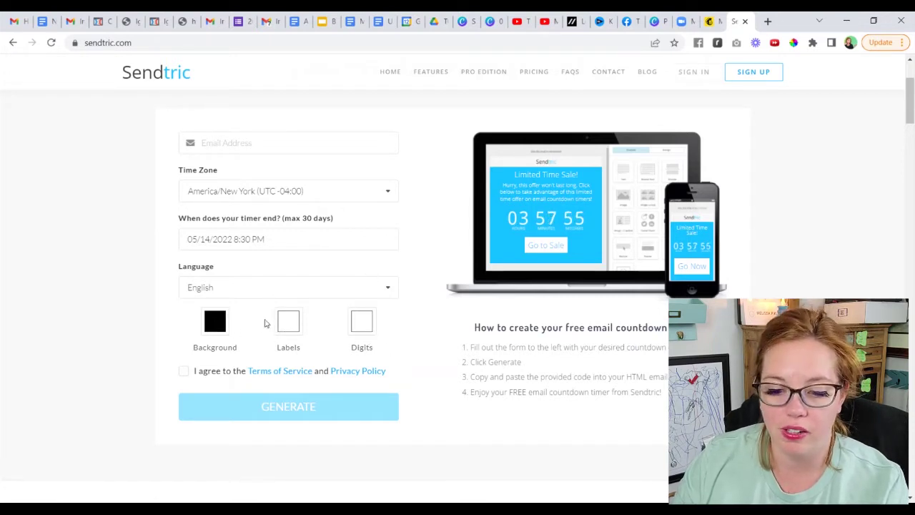
- Set the timer's background color to white, hex #ffffff
click(216, 323)
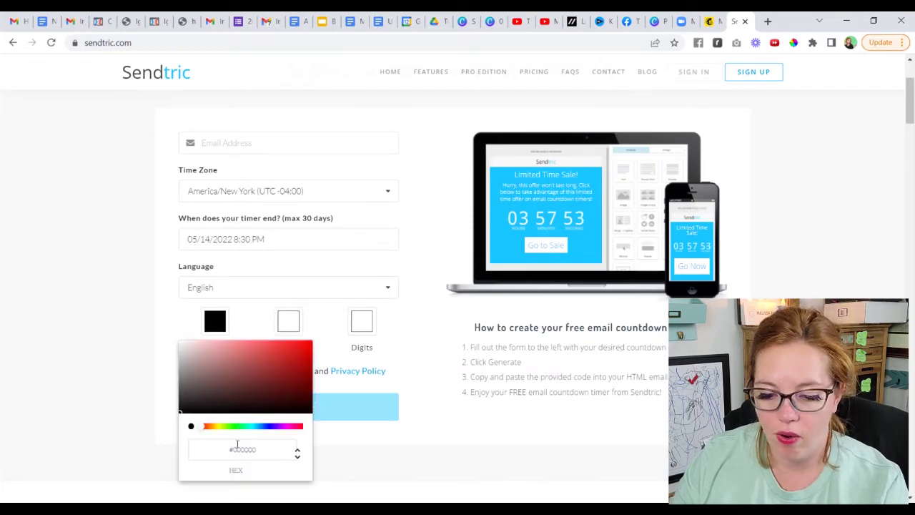
drag(234, 448, 315, 448)
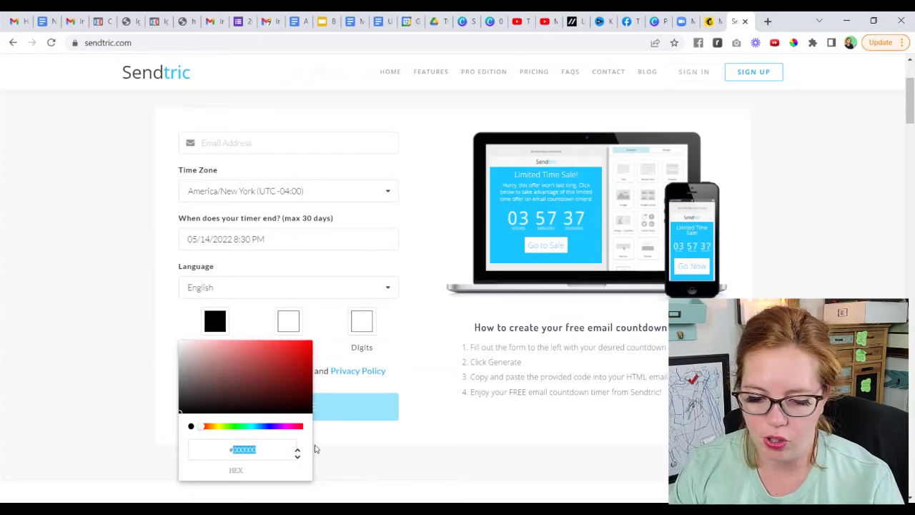
text(#ffffff)
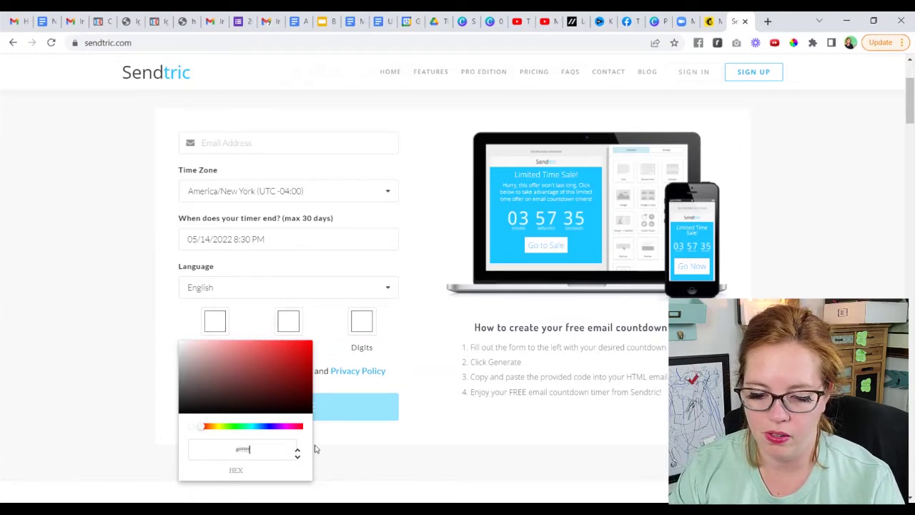
click(315, 448)
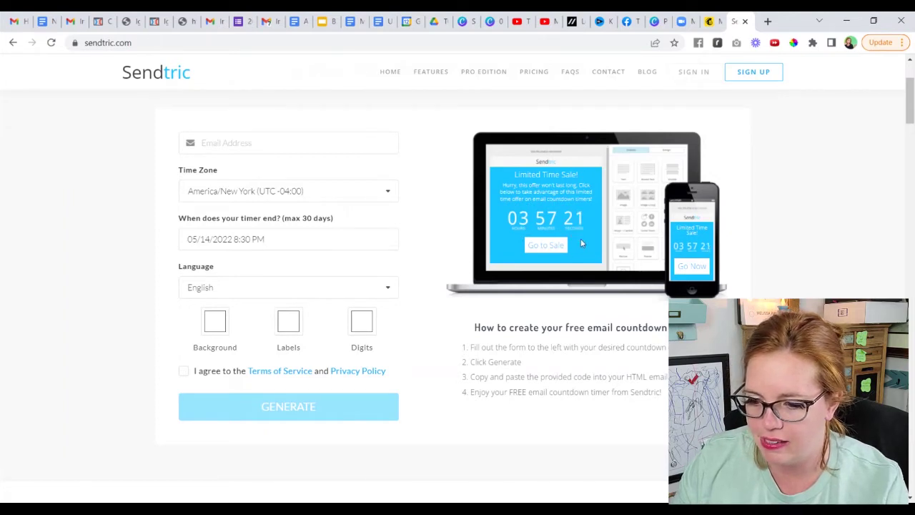
- Set the timer's label color to black, hex #000000
click(295, 321)
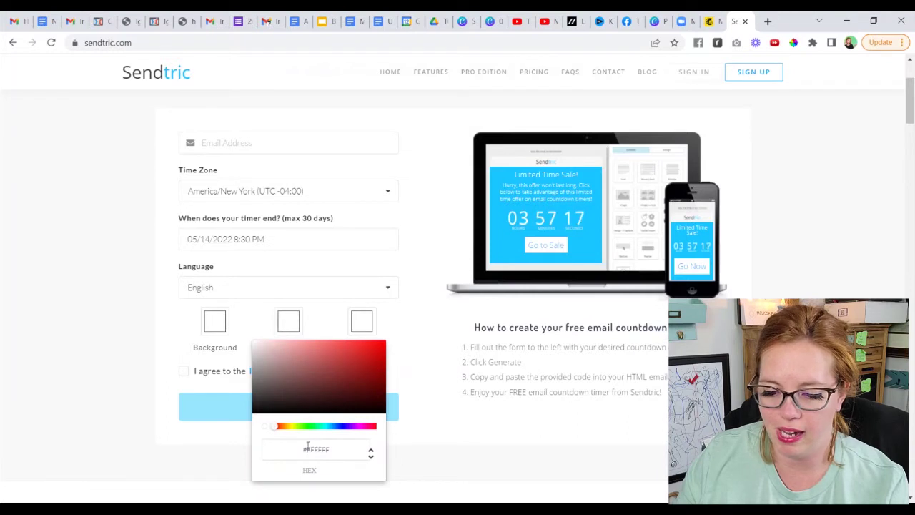
drag(306, 449, 363, 443)
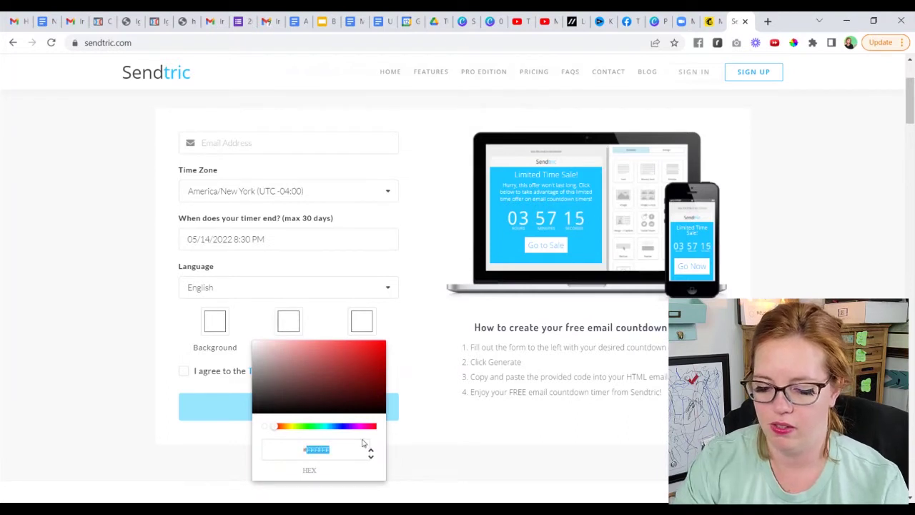
text(#000000)
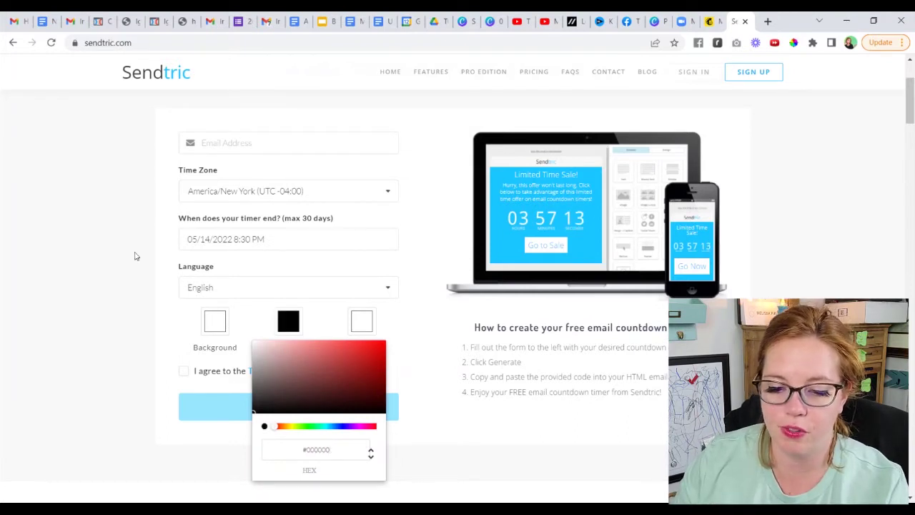
click(101, 256)
- Set the timer's digit color to light blue, hex #66e0ff
click(359, 327)
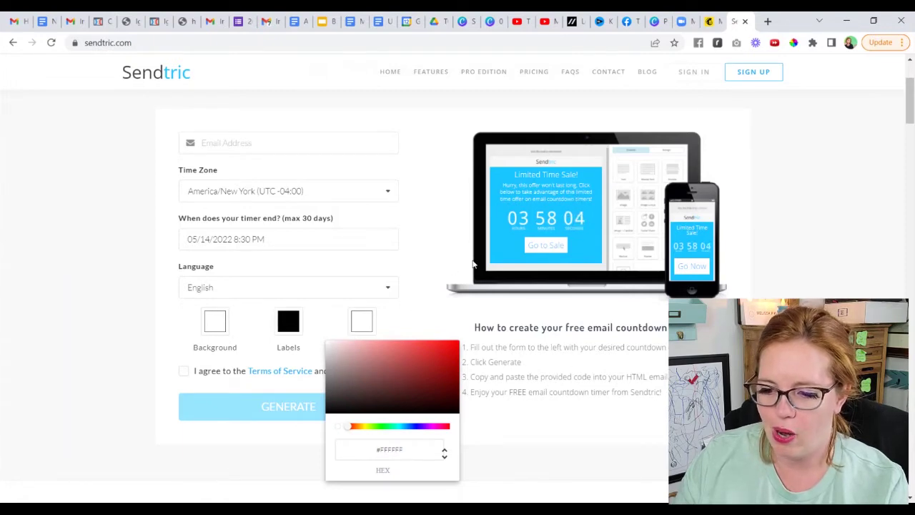
click(383, 451)
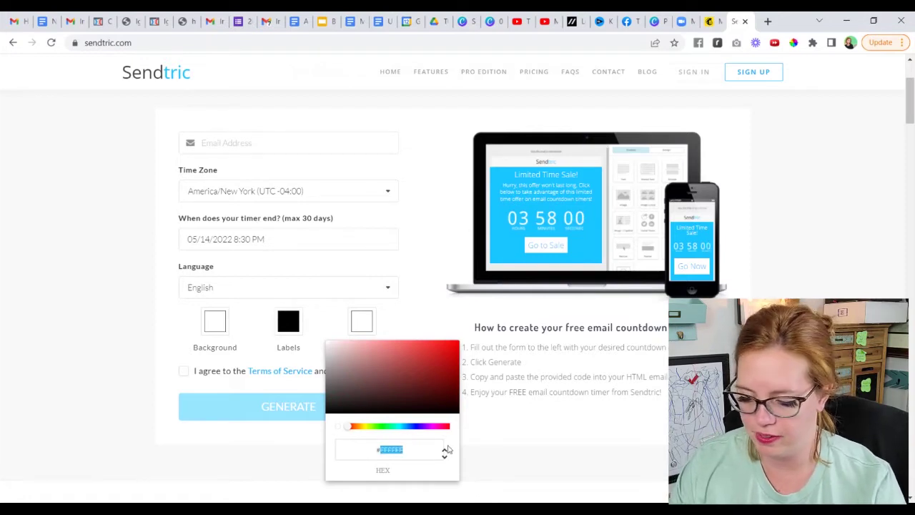
text(#66e0ff)
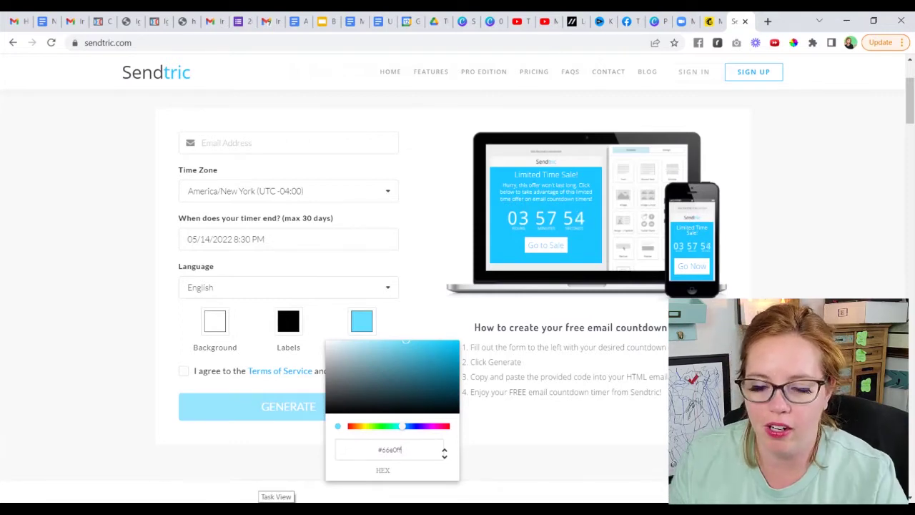
click(79, 235)
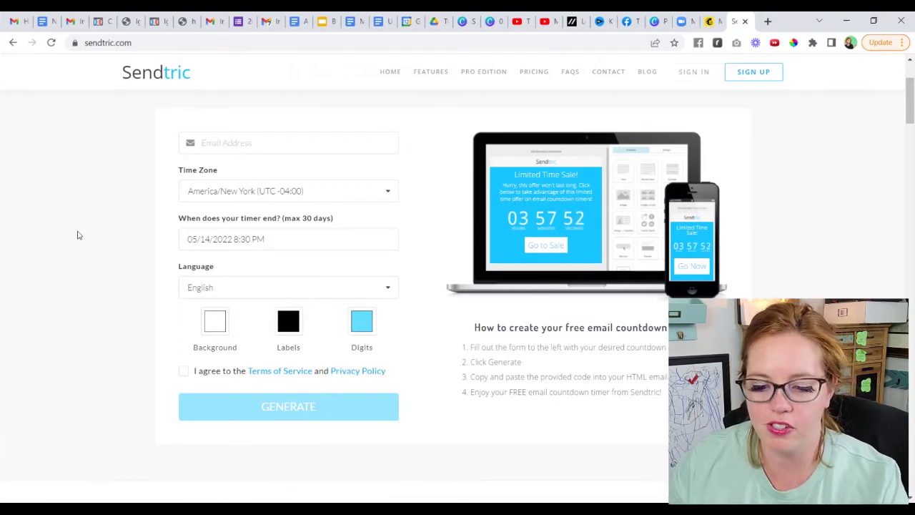
- Agree to the Terms of Service and Privacy Policy, enter the account e-mail address, and generate the countdown timer
click(185, 372)
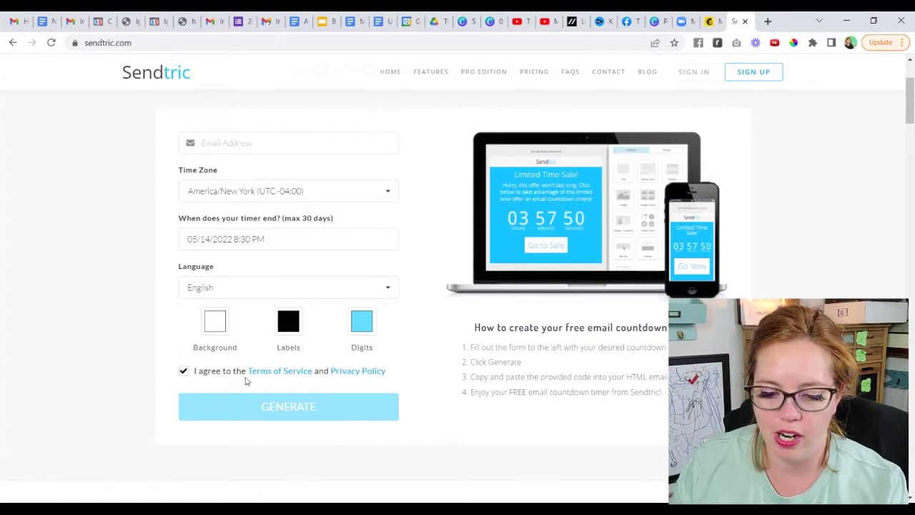
click(261, 140)
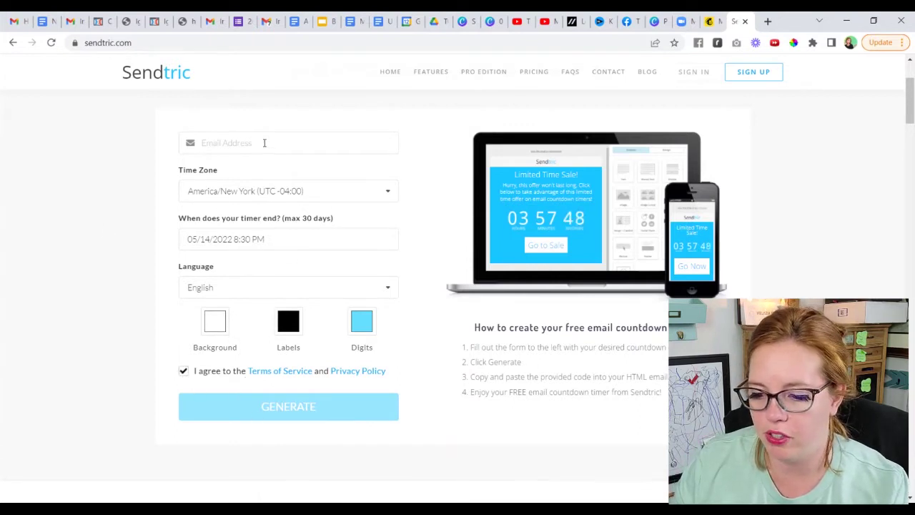
key(ctrl+v)
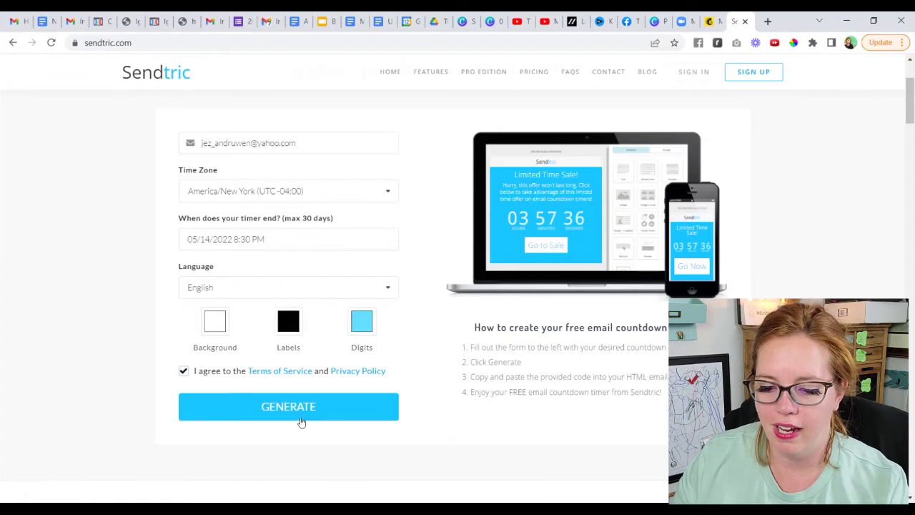
click(297, 418)
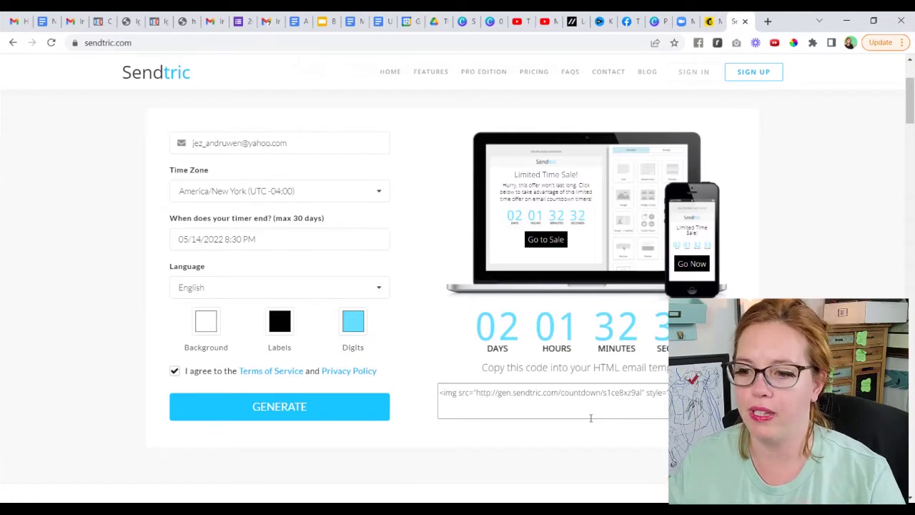
- Switch to the Mailchimp campaign and delete the expired countdown block between "Just" and "until it's all over."
click(713, 22)
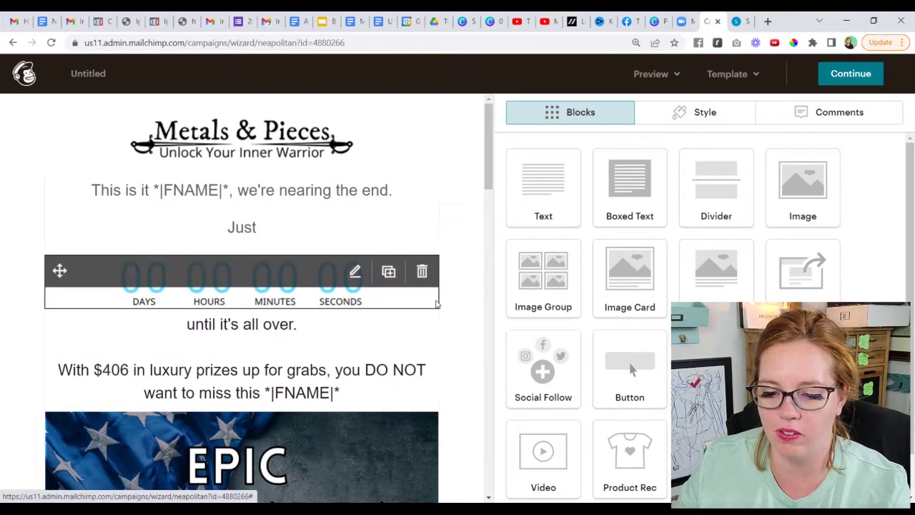
click(421, 272)
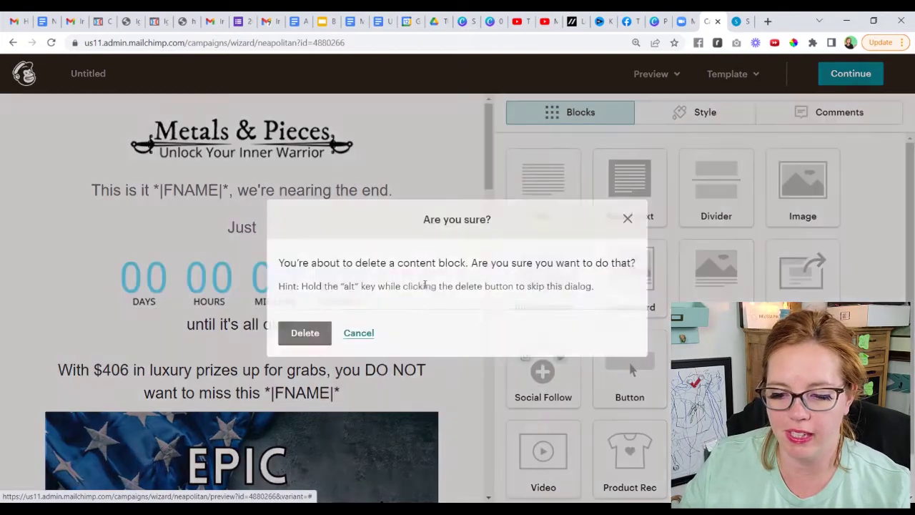
click(309, 340)
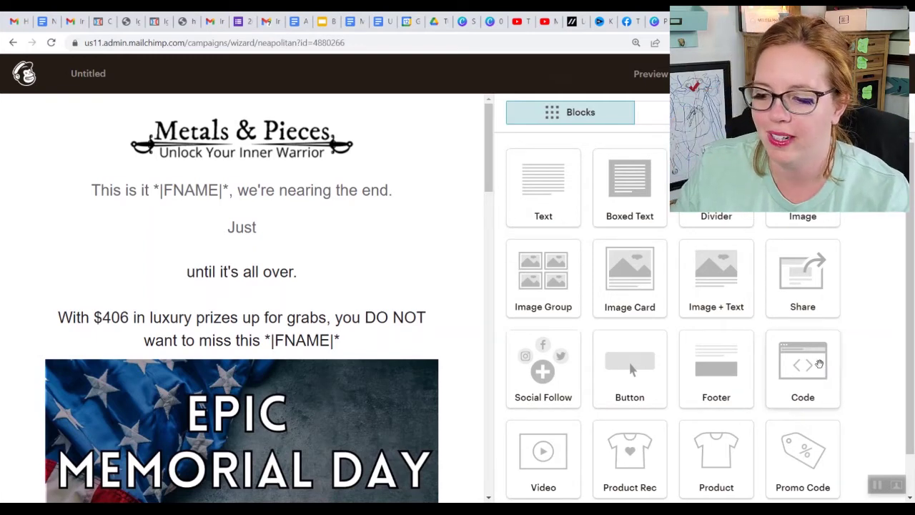
- Add a Code block to the email between the "Just" and "until it's all over." lines
drag(828, 373, 314, 307)
drag(258, 250, 247, 269)
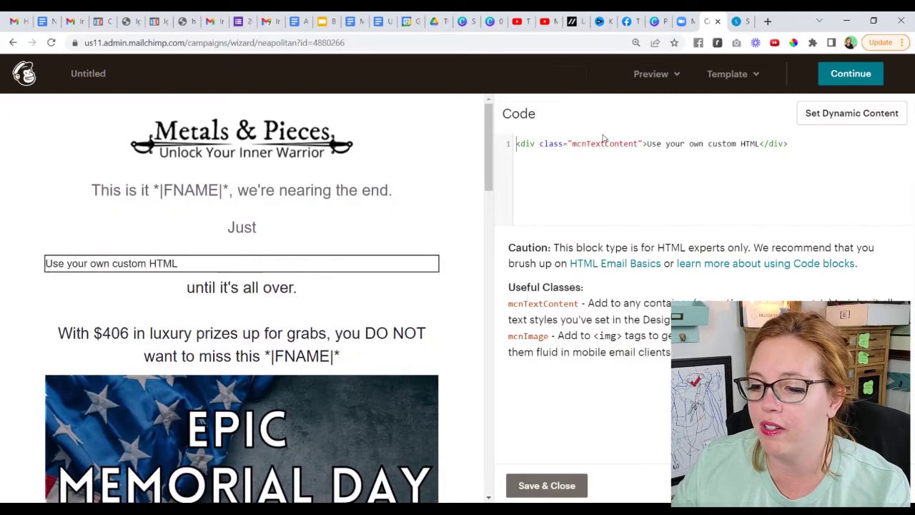
drag(647, 143, 759, 132)
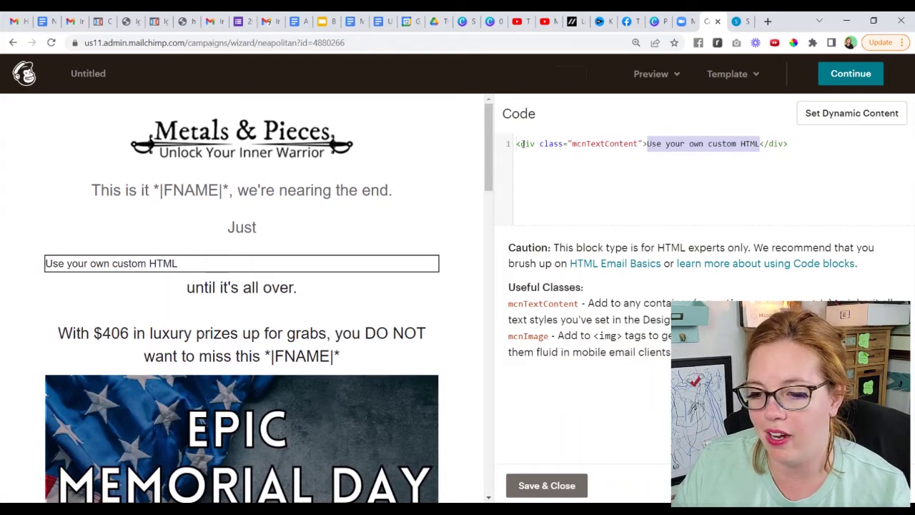
drag(519, 145, 646, 142)
click(661, 143)
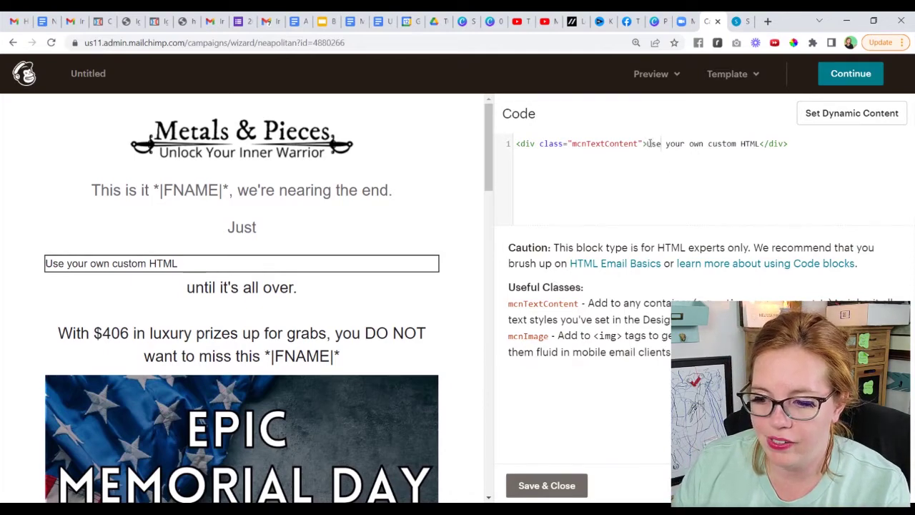
- Replace the placeholder "Use your own custom HTML" inside the Code block's div with the img embed code copied from Sendtric
drag(648, 144, 759, 144)
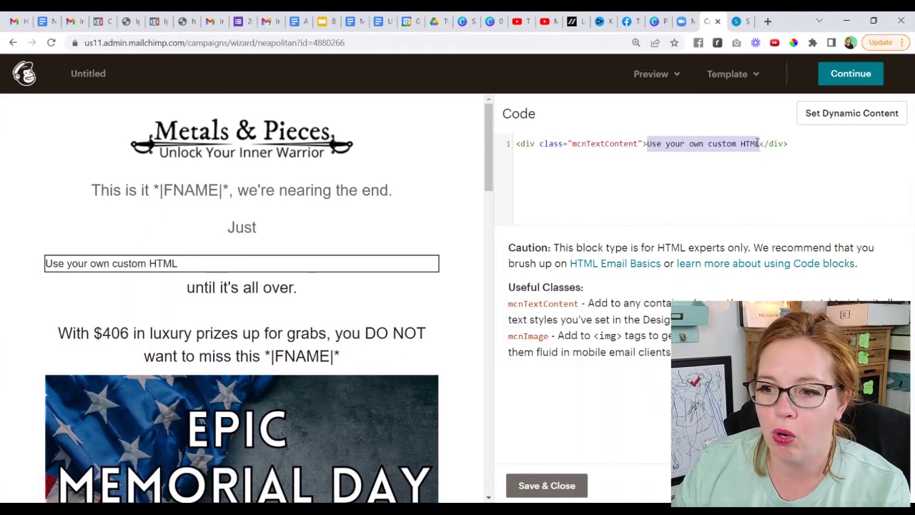
click(739, 22)
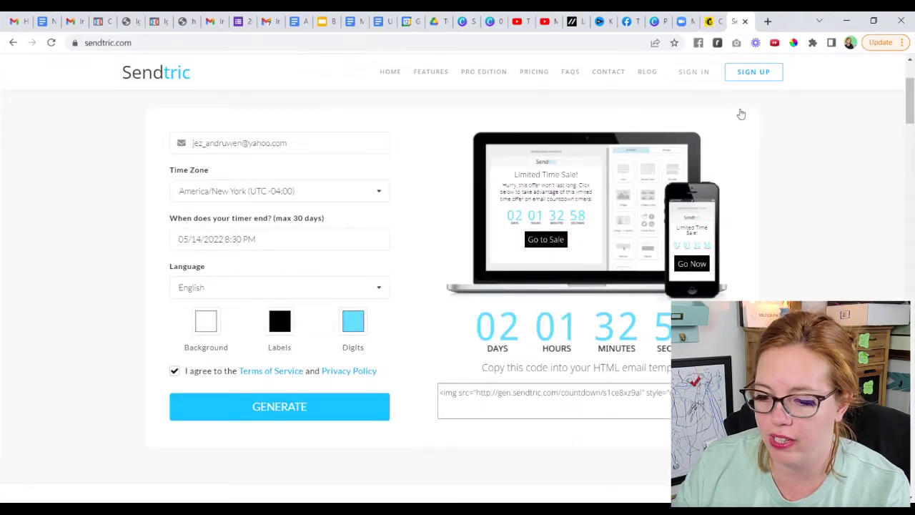
click(538, 393)
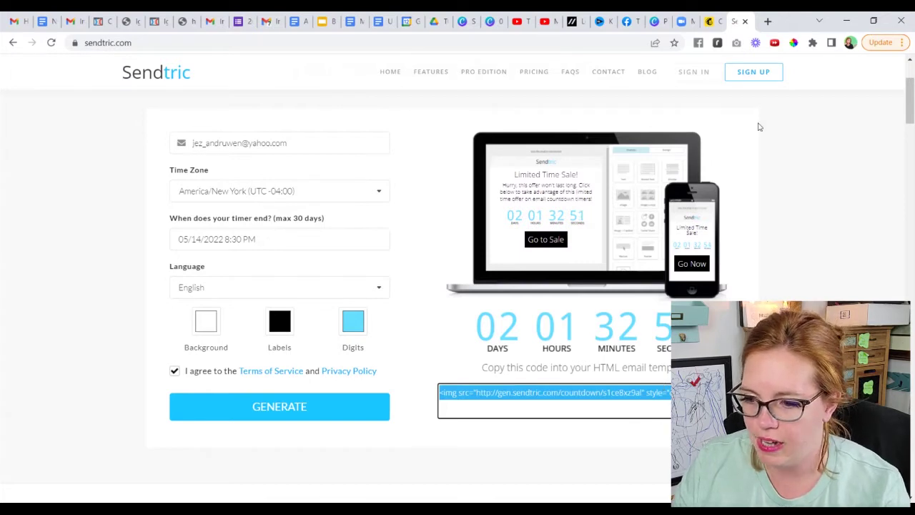
click(713, 21)
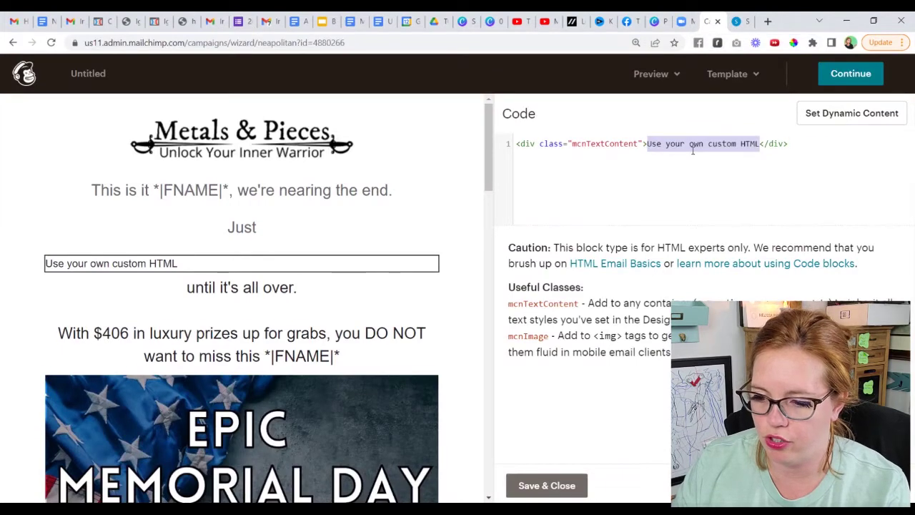
text(<img src="http://gen.sendtric.com/countdown/s1ce8xz9al" style="display: block;" />)
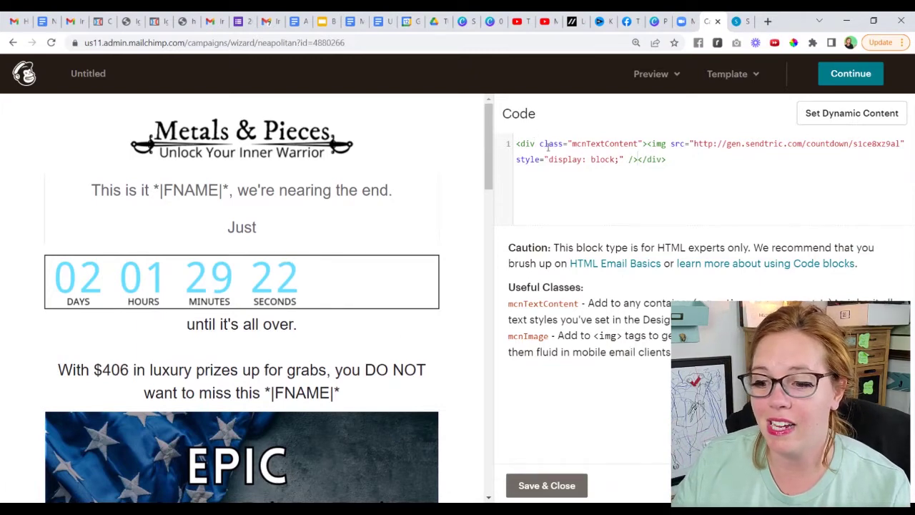
- Insert an opening <center> tag directly before the img tag in the countdown's Code block
click(646, 143)
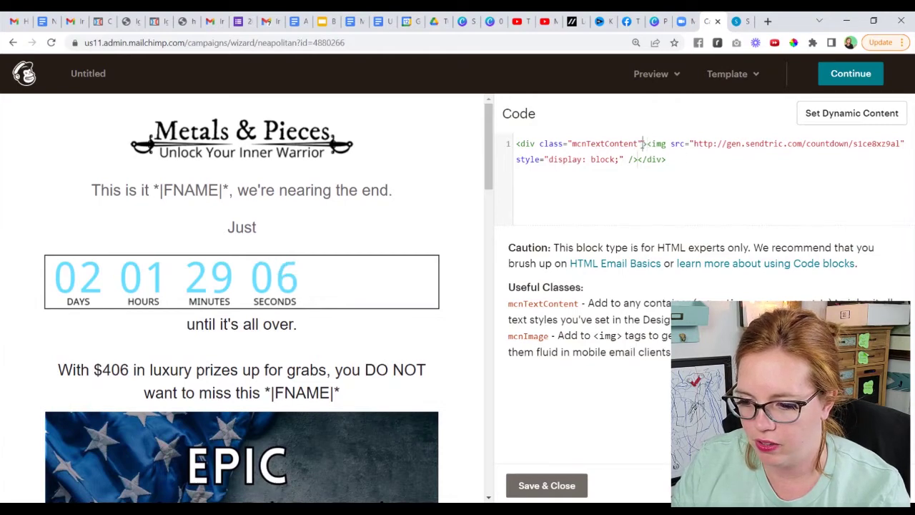
drag(642, 143, 654, 142)
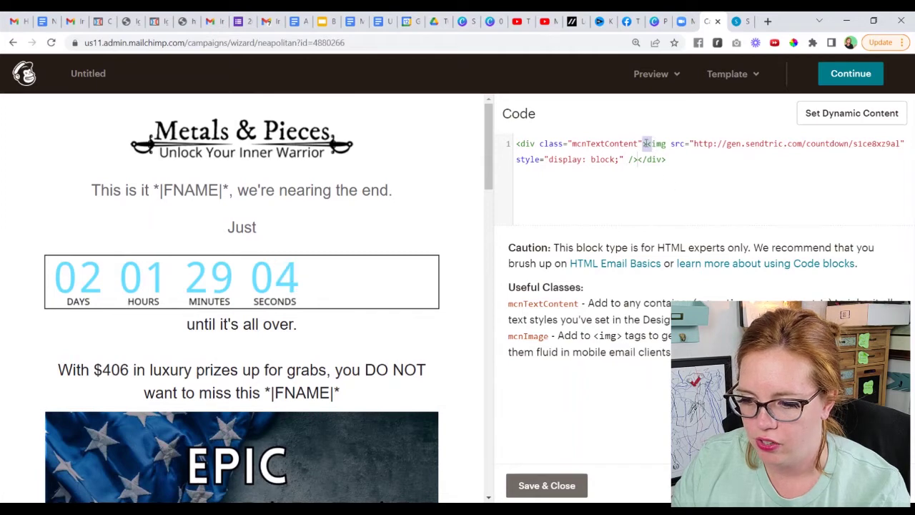
click(645, 143)
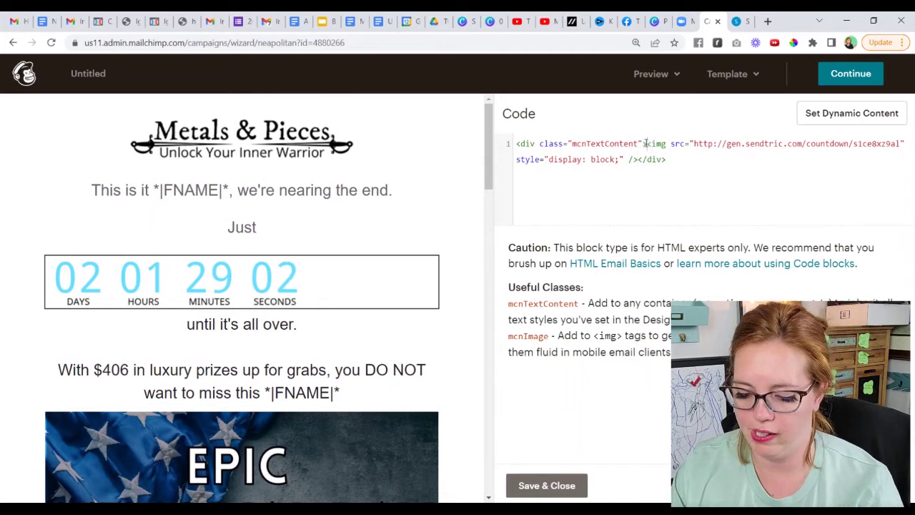
text(<)
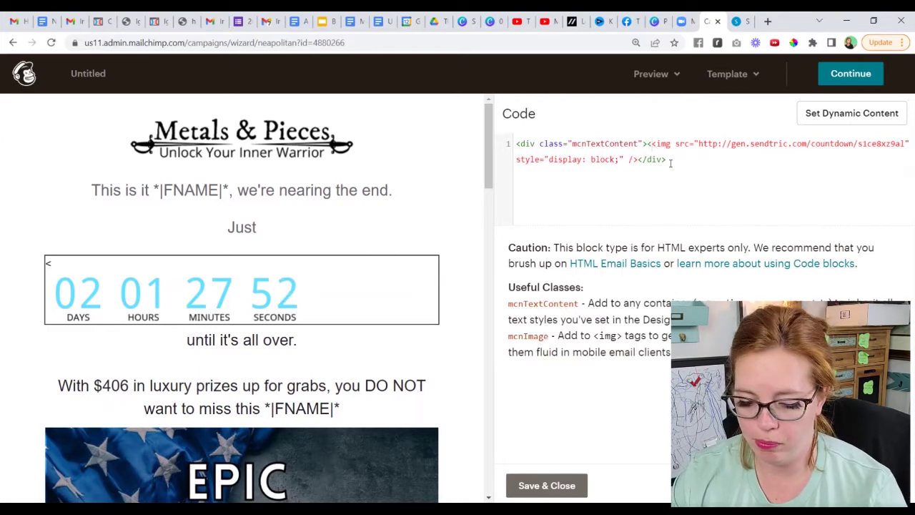
text(center)
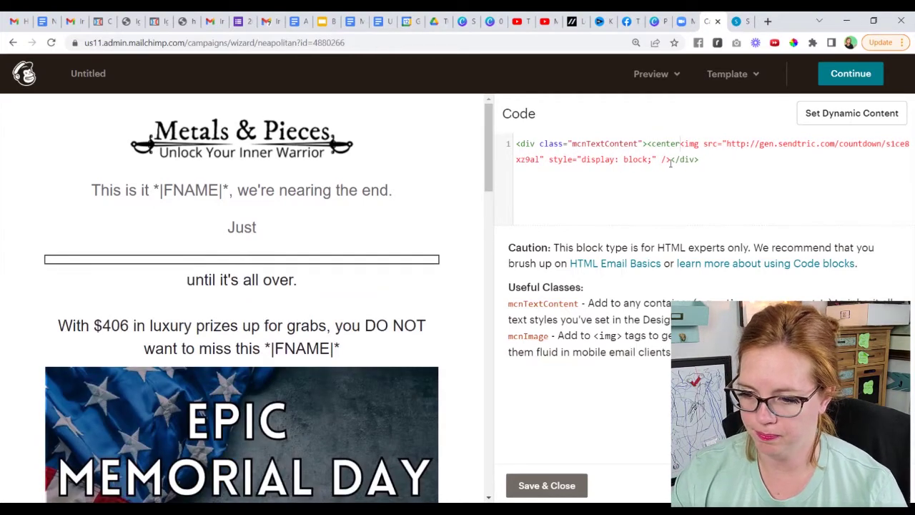
text(>)
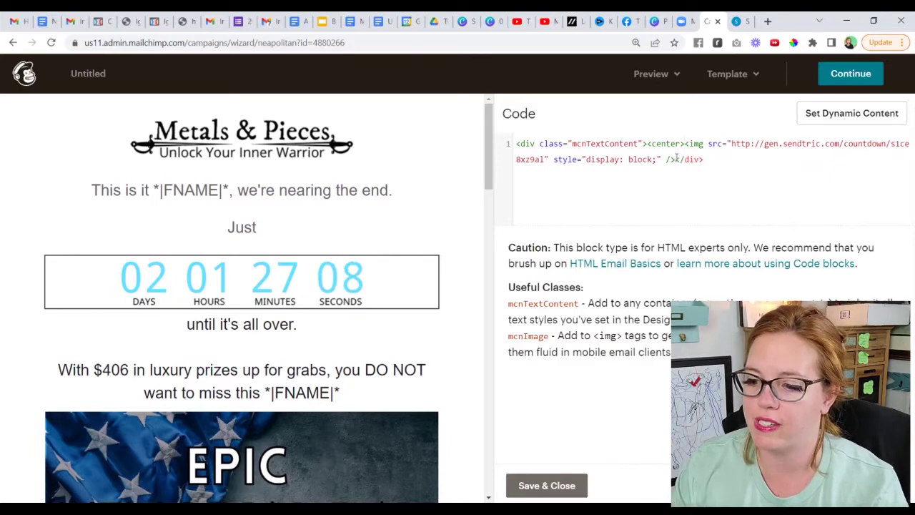
- Add the closing </center> tag between the img tag and </div>, and save and close the Code block
text(<)
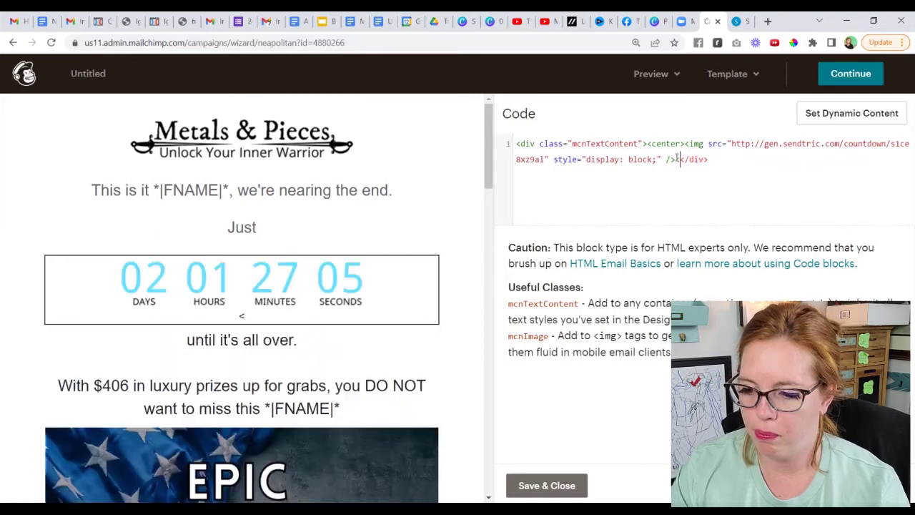
text(/)
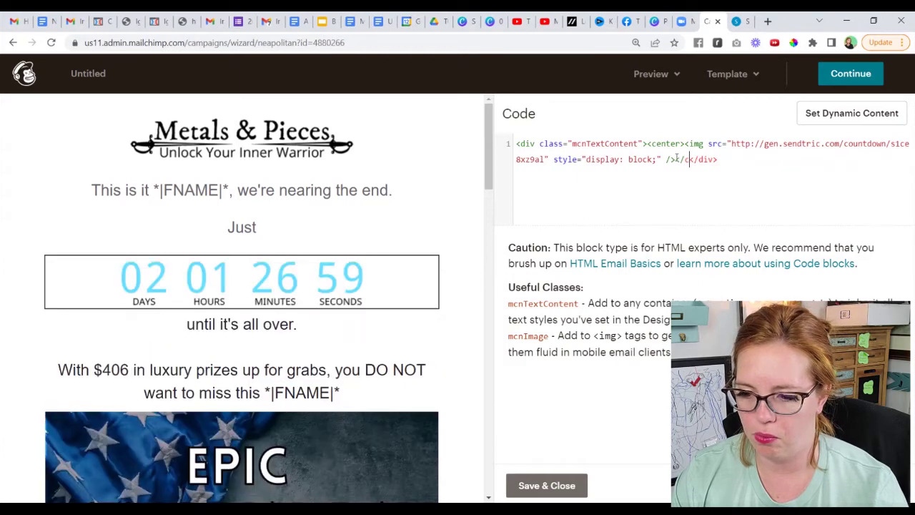
text(center)
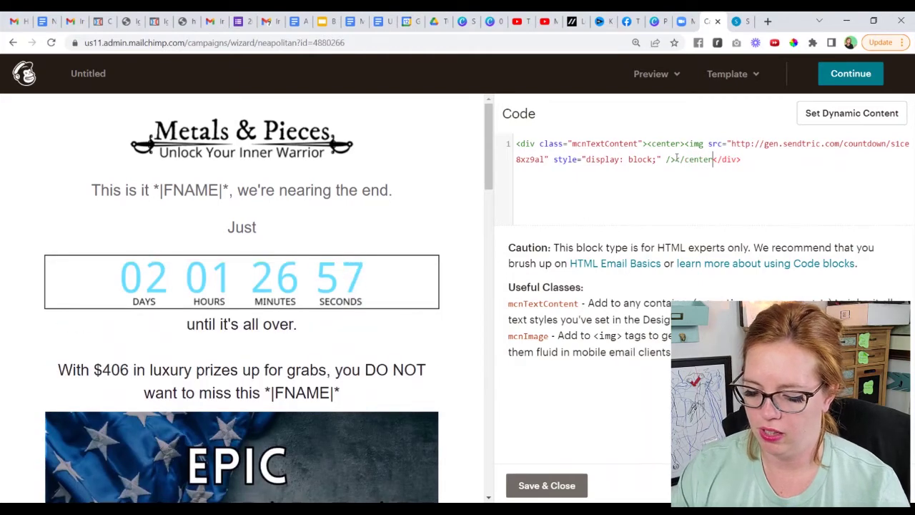
text(>)
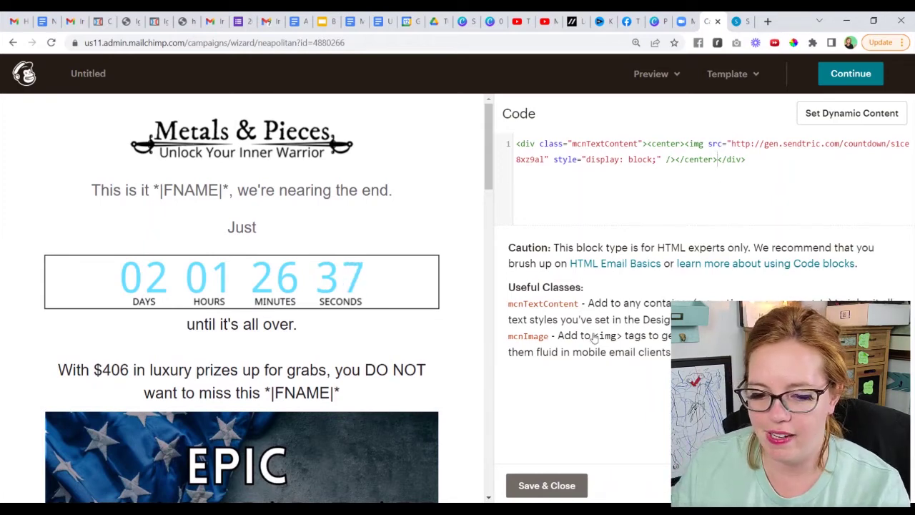
mouse_move(108, 317)
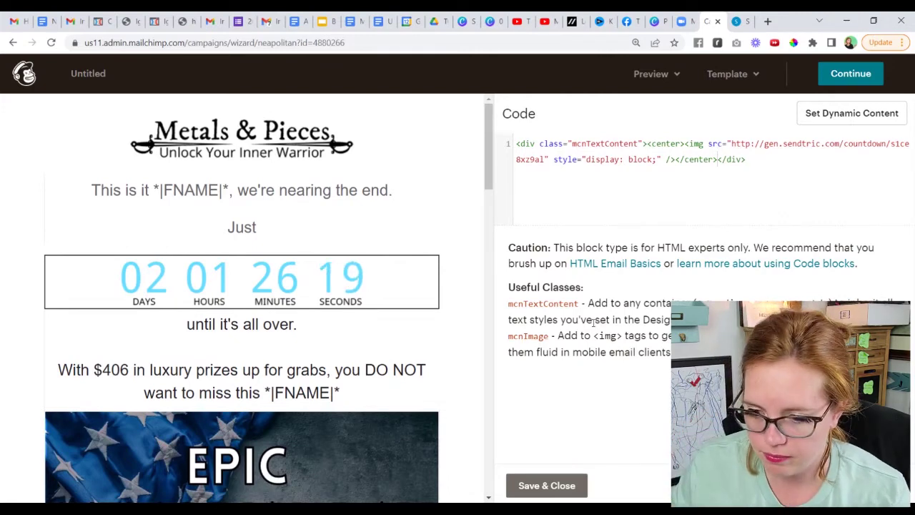
click(548, 485)
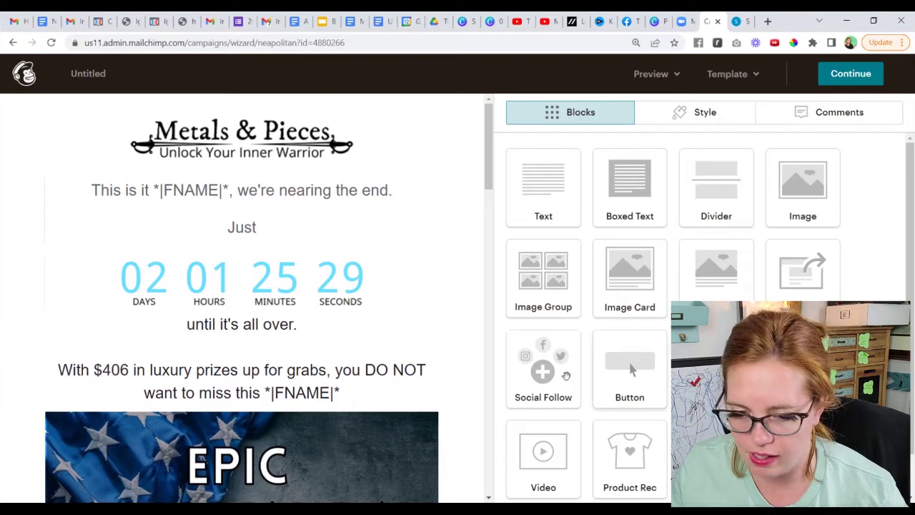
- Open the text block above the countdown, view its HTML source, and return to the formatted text view
click(348, 240)
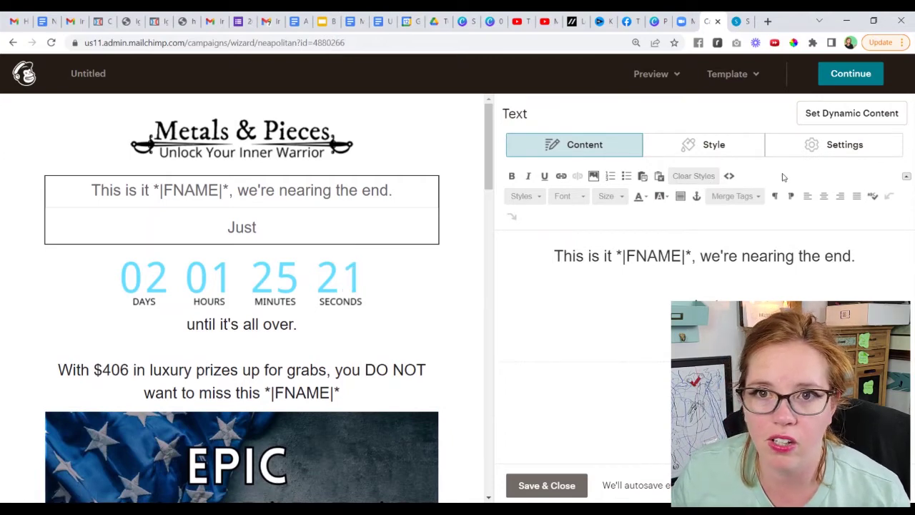
click(729, 176)
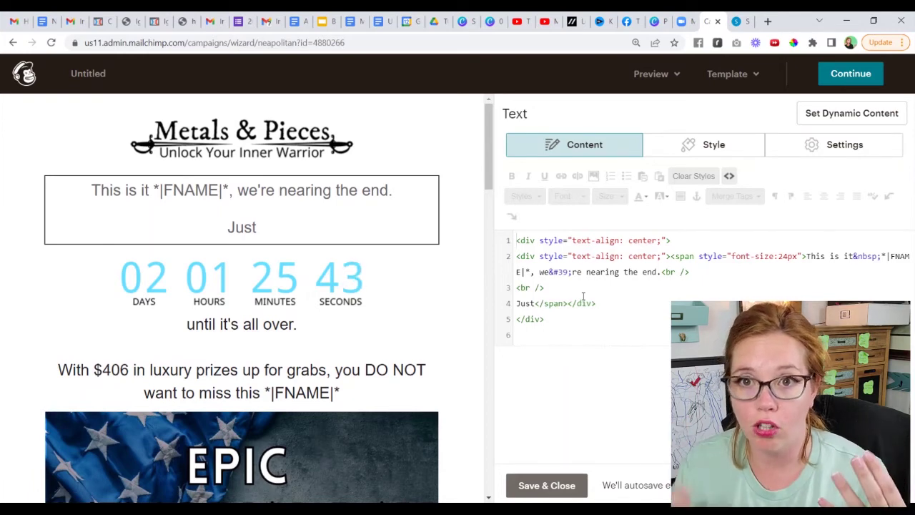
click(729, 176)
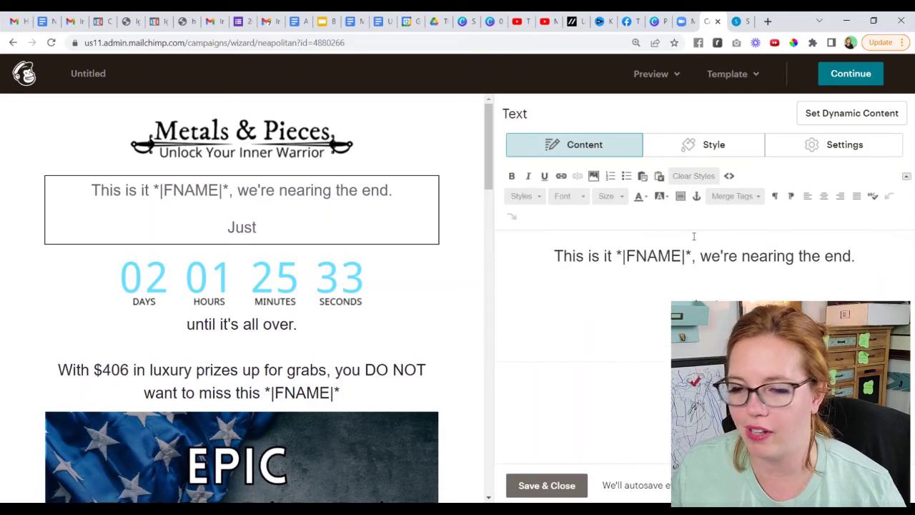